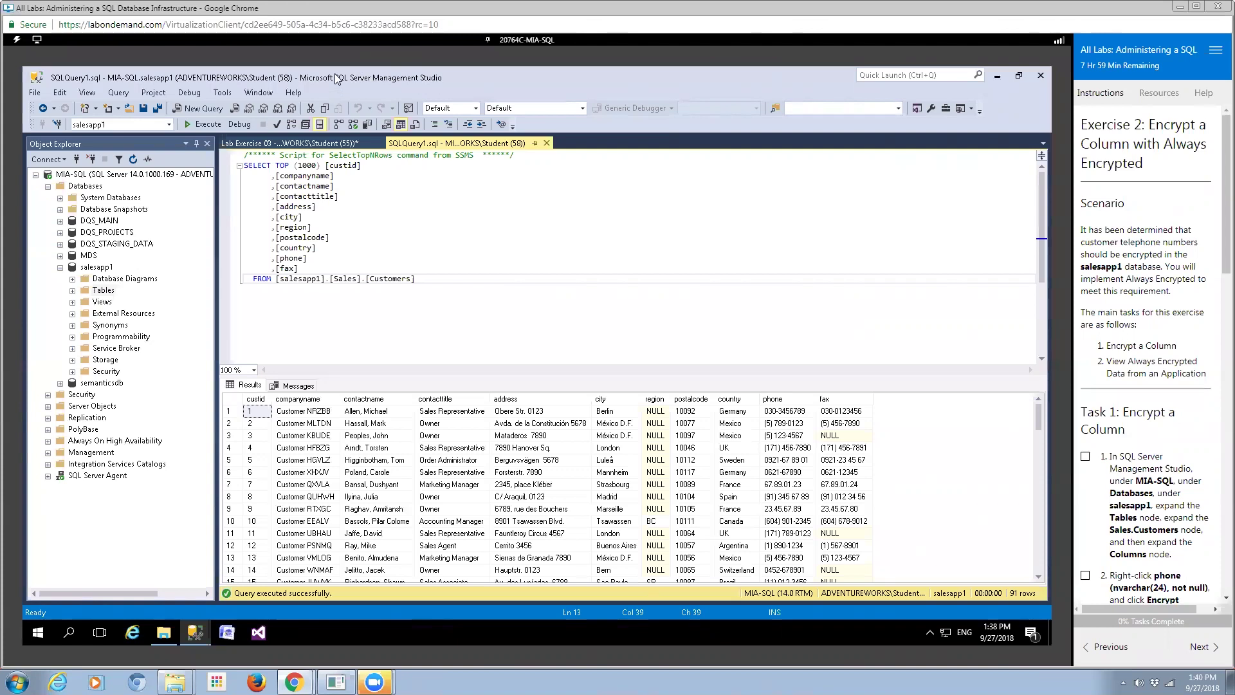
Expand the salesapp1 database down to the columns of the Sales.Customers table and select the phone column.
{"action": "left_click", "coordinate": [97, 267]}
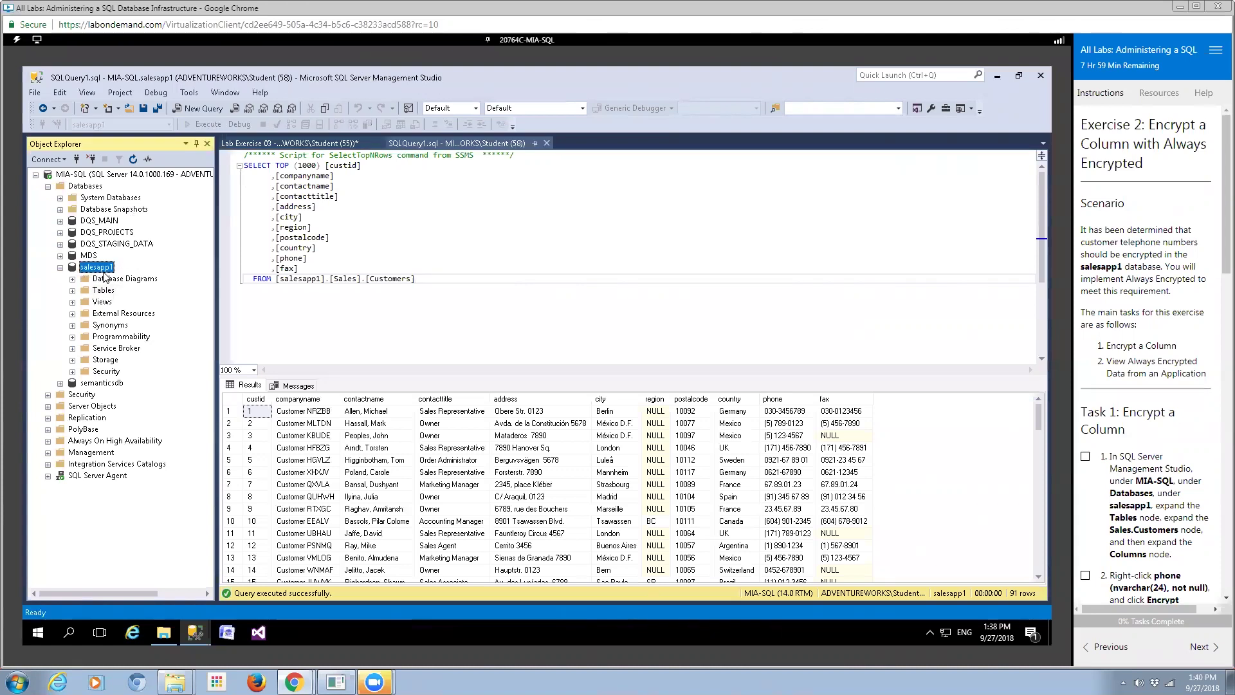
{"action": "left_click", "coordinate": [102, 291]}
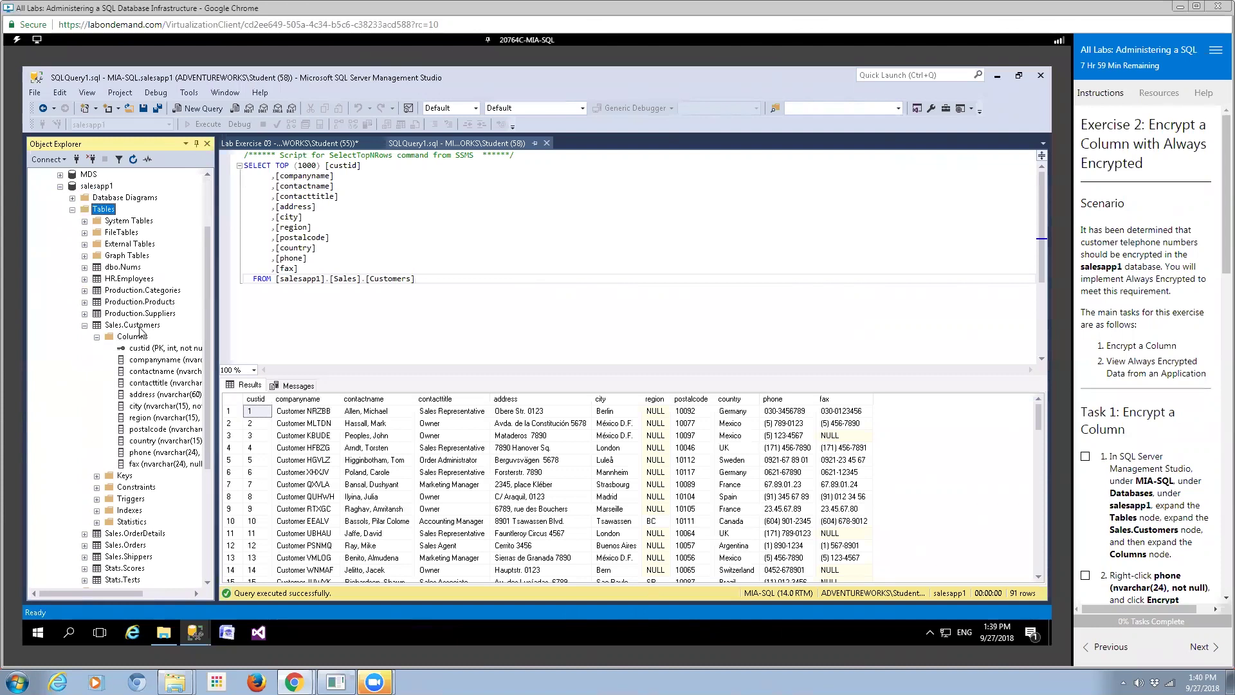
{"action": "left_click", "coordinate": [149, 453]}
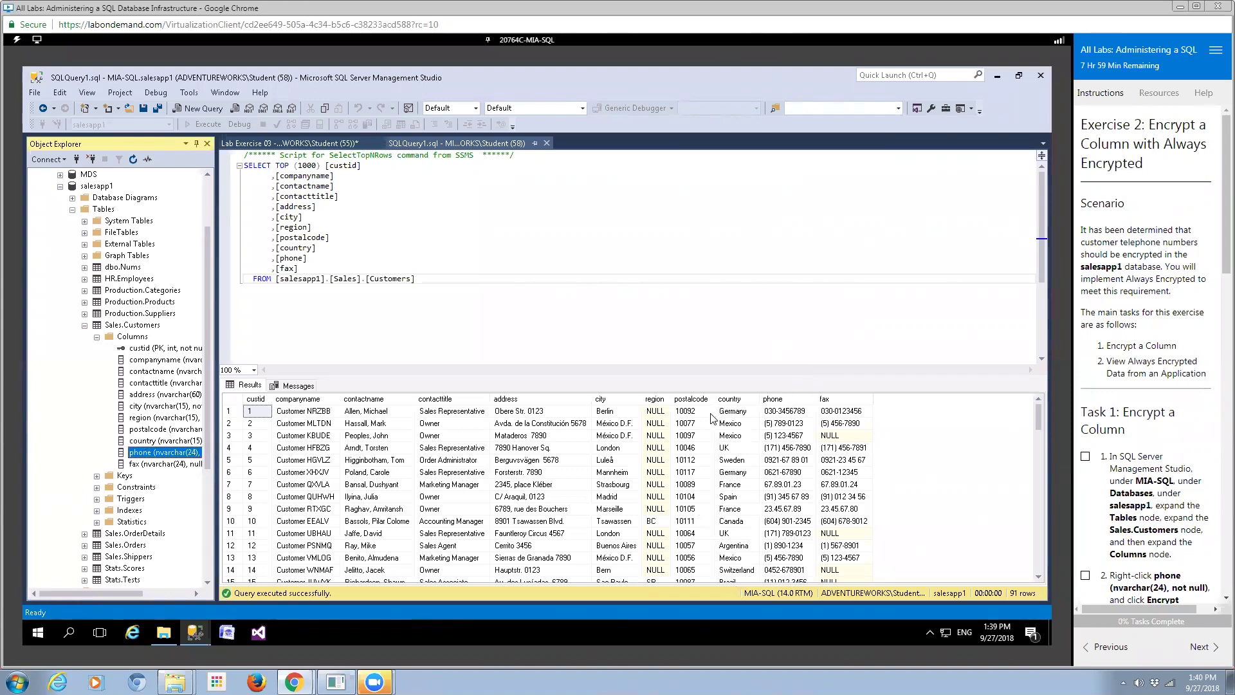
Query the top 1000 rows of the Sales.Customers table to view the unencrypted phone data.
{"action": "left_click", "coordinate": [136, 327]}
{"action": "right_click", "coordinate": [135, 327]}
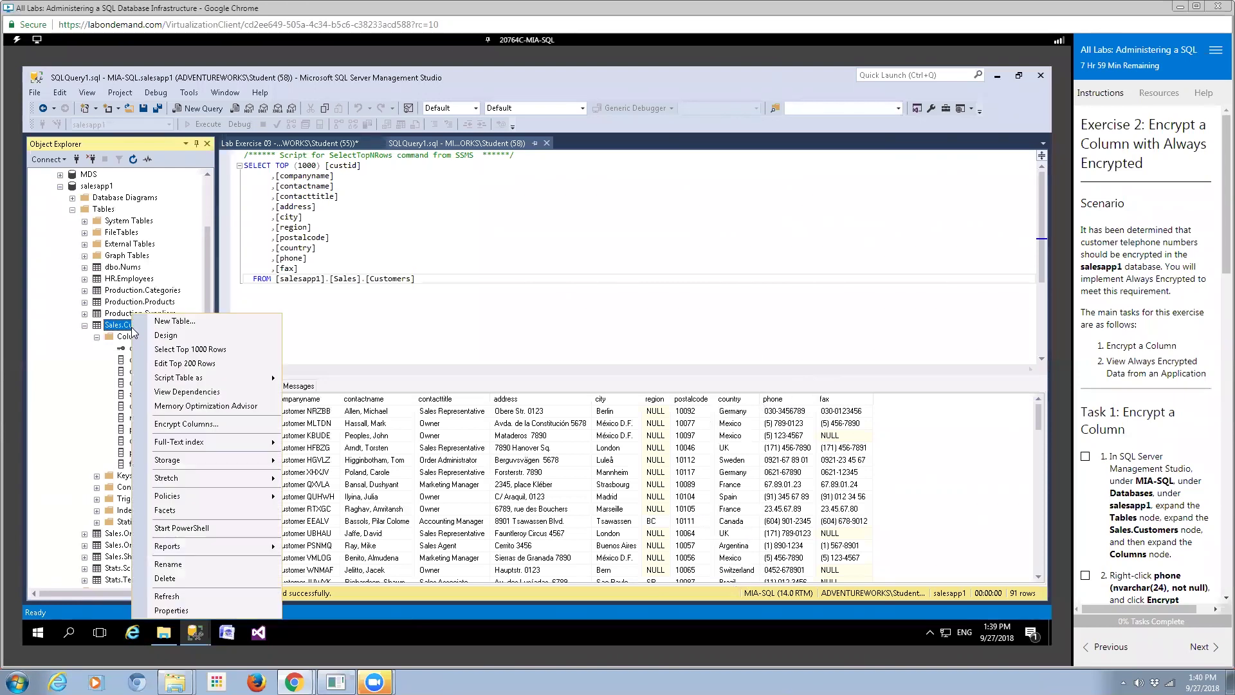
{"action": "left_click", "coordinate": [169, 350]}
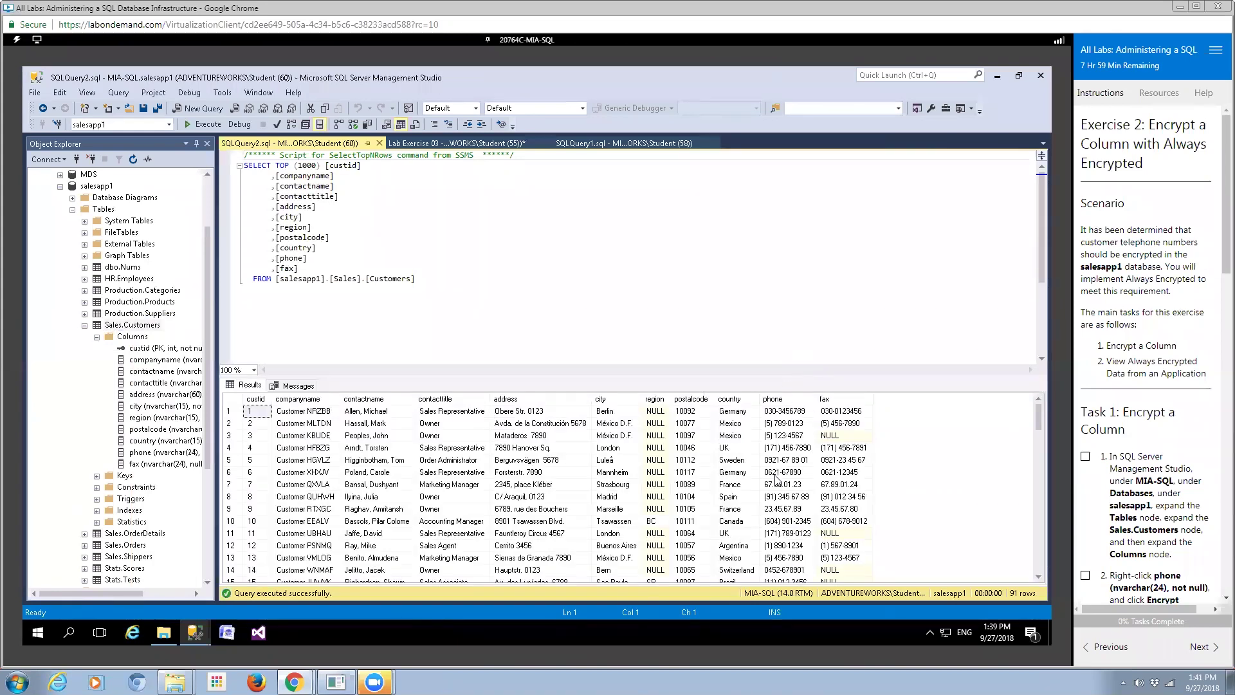
Start the Always Encrypted wizard for the phone column of Sales.Customers and assign it Randomized encryption with the new key CEK_Auto1.
{"action": "left_click", "coordinate": [170, 453]}
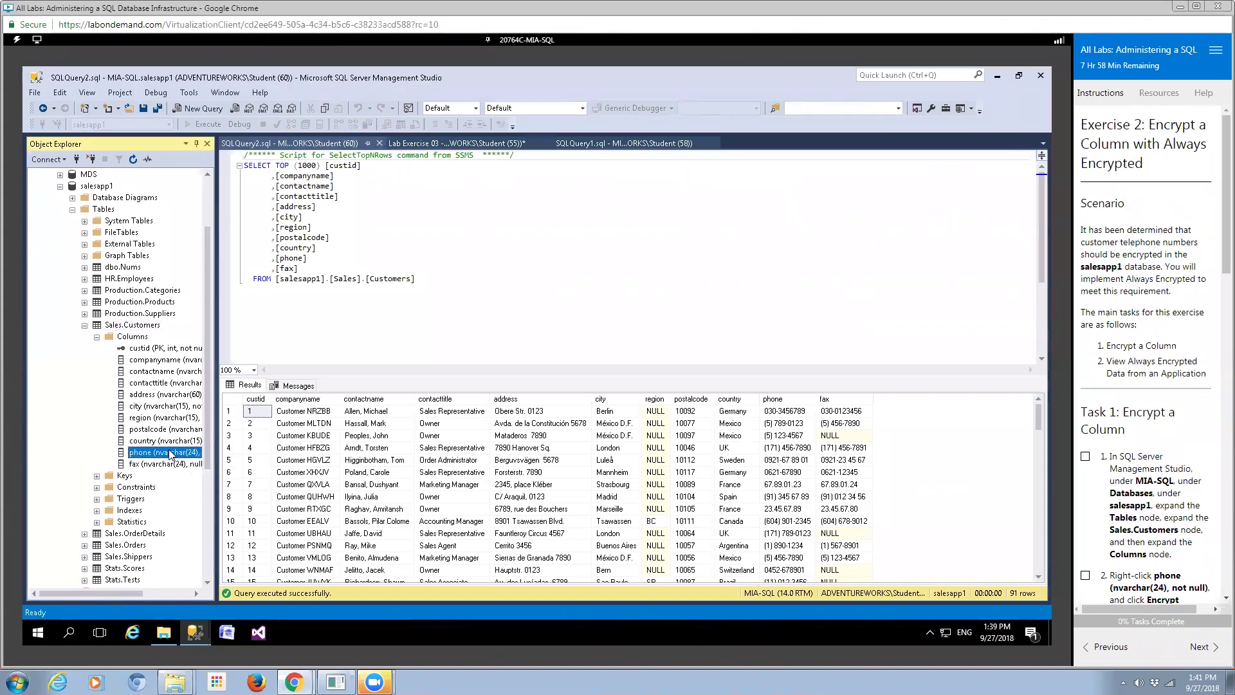
{"action": "right_click", "coordinate": [170, 453]}
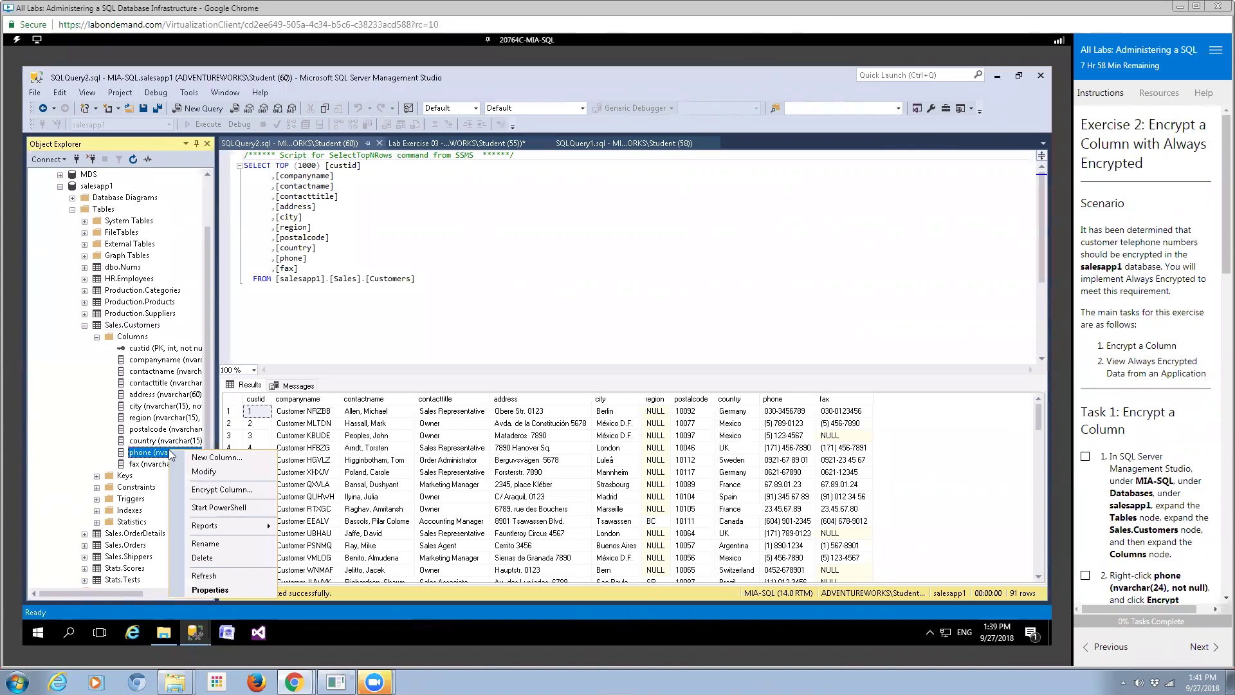
{"action": "left_click", "coordinate": [198, 490]}
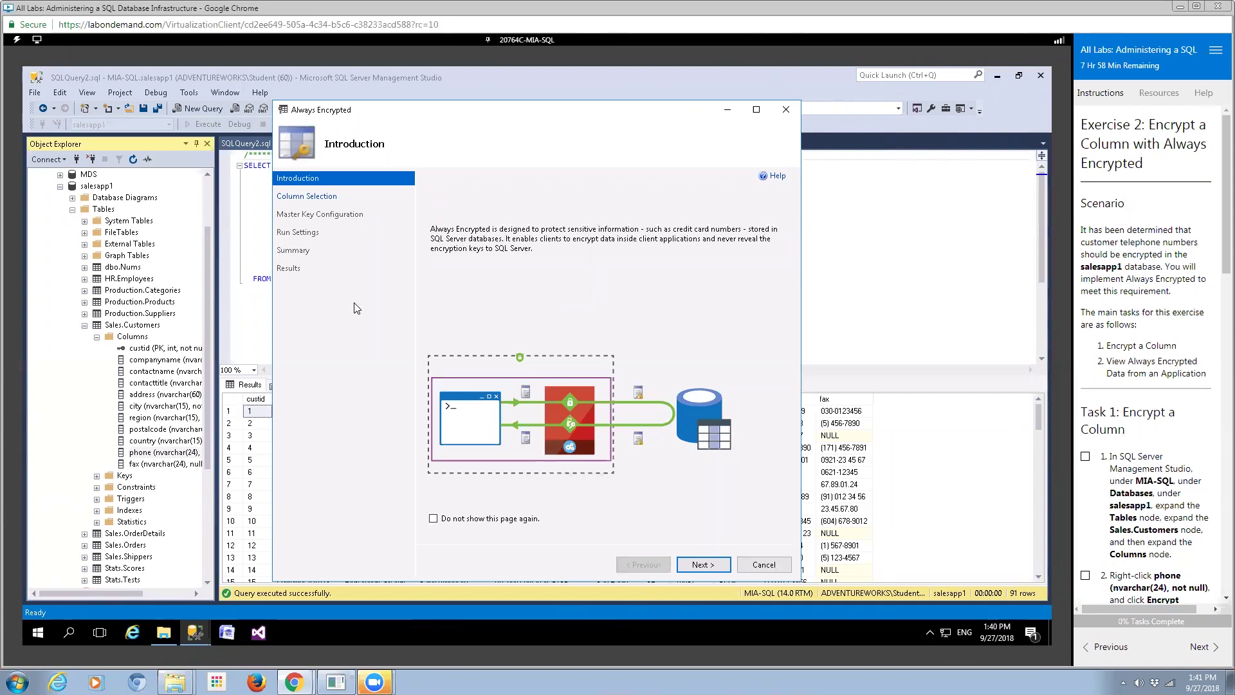
{"action": "left_click", "coordinate": [703, 564]}
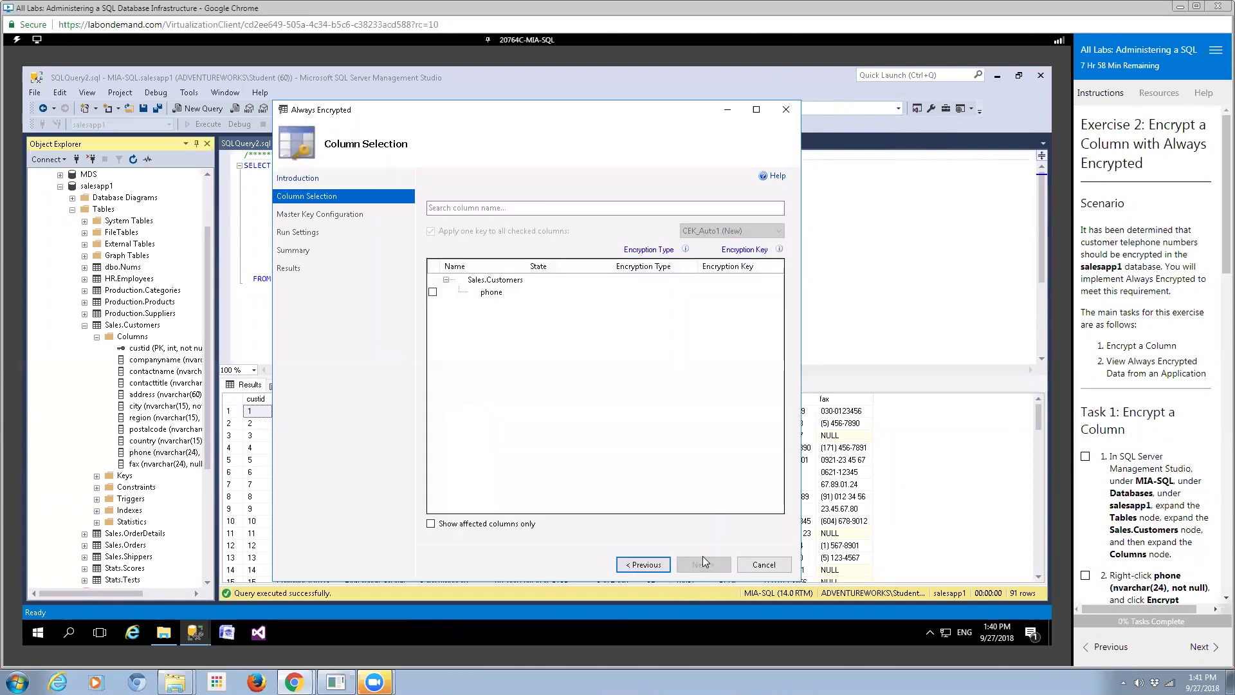
{"action": "left_click", "coordinate": [433, 292]}
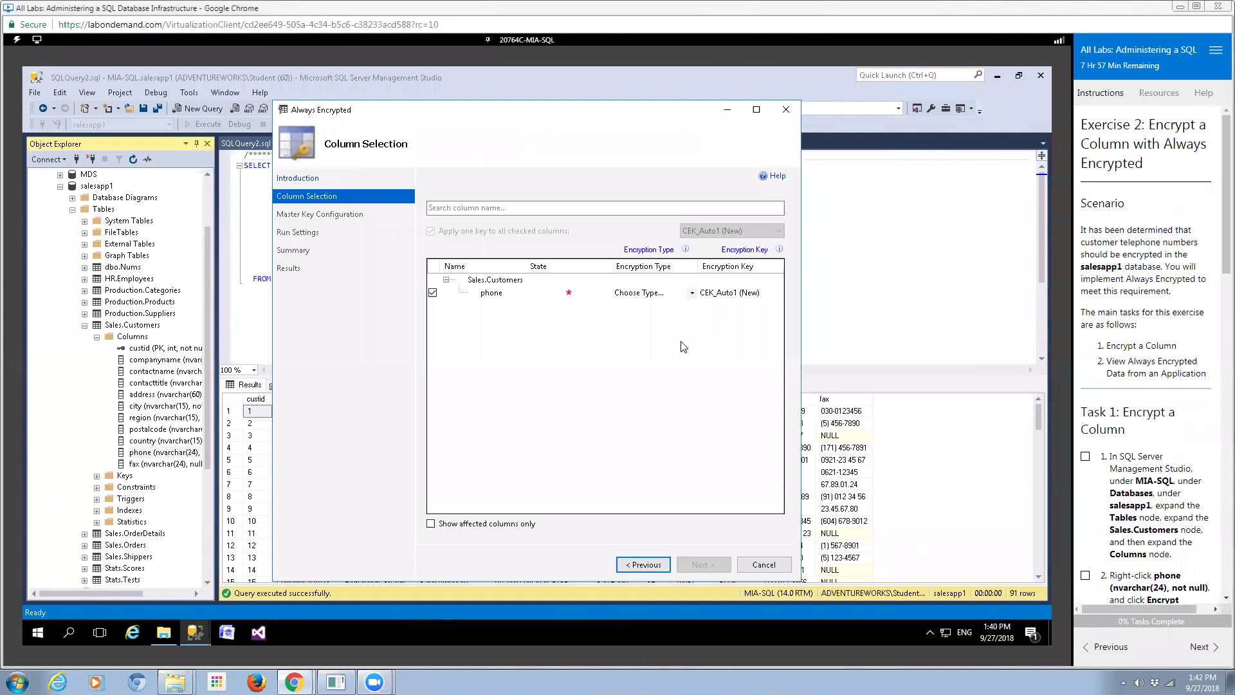
{"action": "left_click", "coordinate": [691, 293]}
{"action": "left_click", "coordinate": [691, 293]}
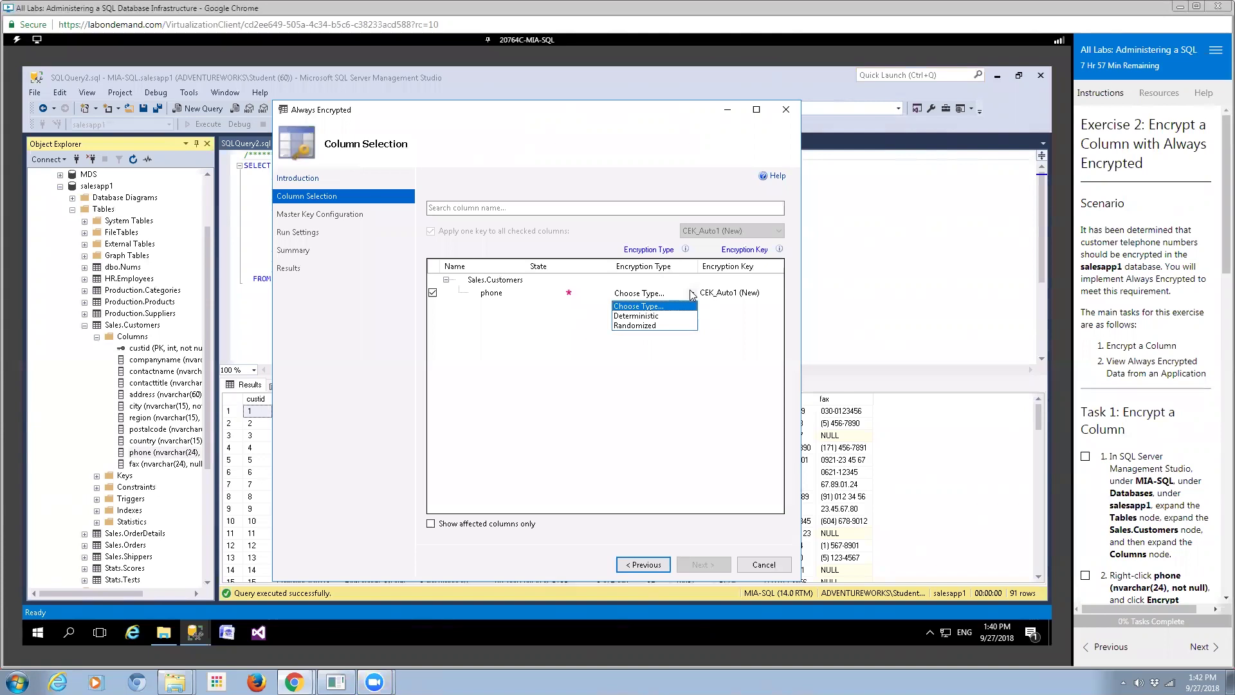
{"action": "left_click", "coordinate": [667, 326]}
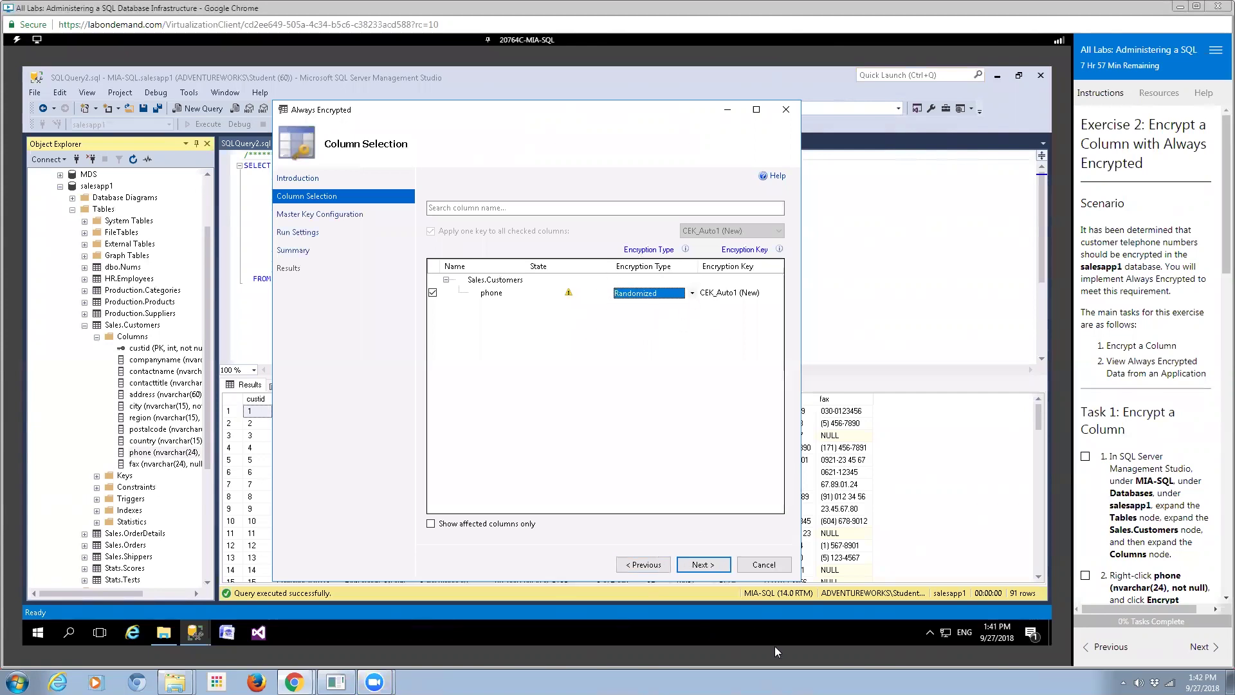
{"action": "left_click", "coordinate": [684, 564]}
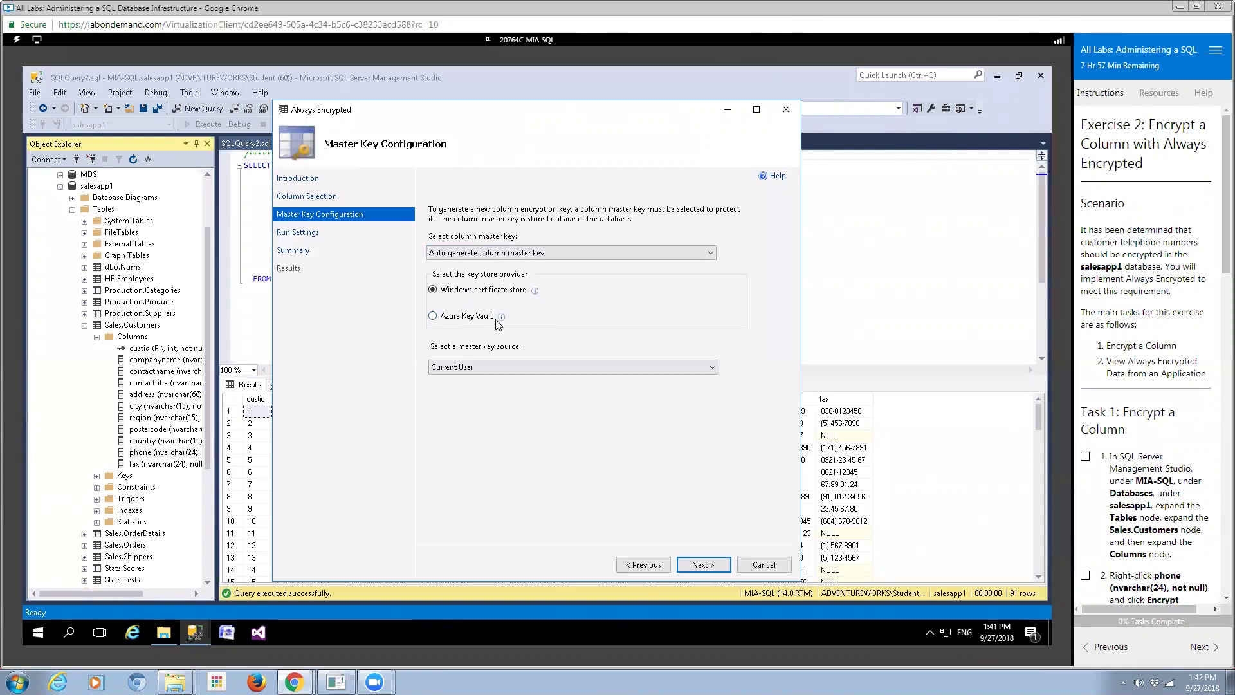
Run the column encryption immediately, using an auto-generated column master key in the Current User Windows certificate store, and close the wizard.
{"action": "left_click", "coordinate": [711, 565]}
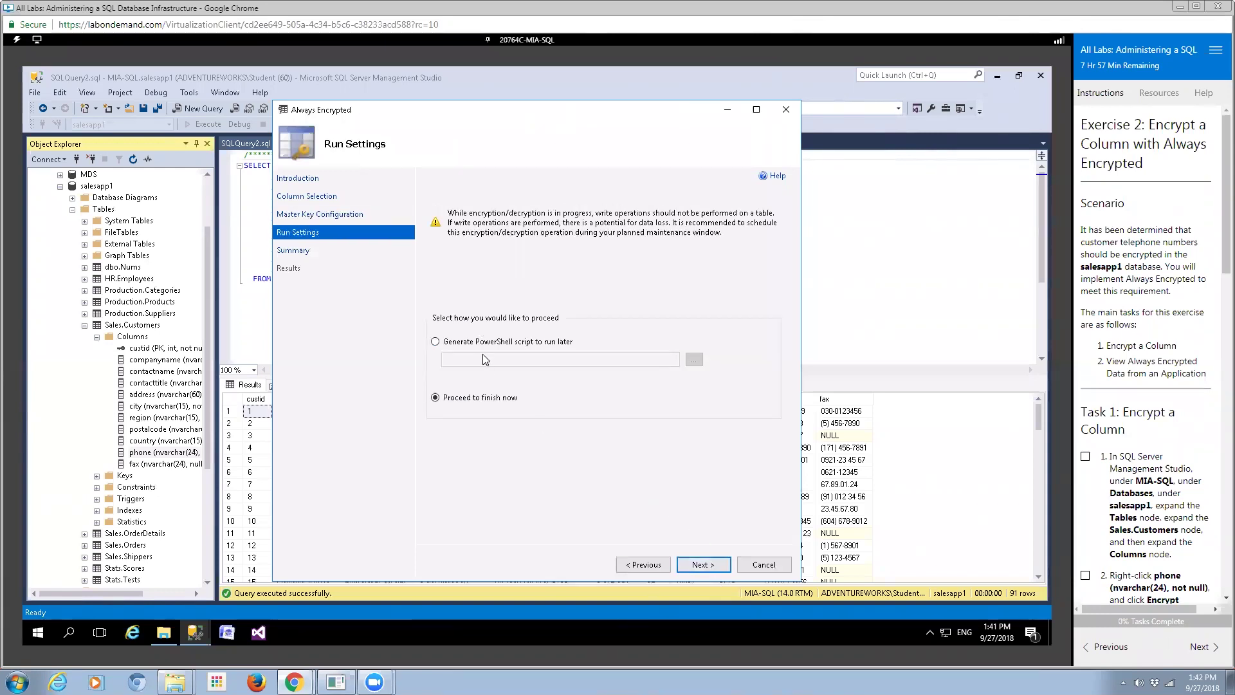
{"action": "left_click", "coordinate": [721, 569]}
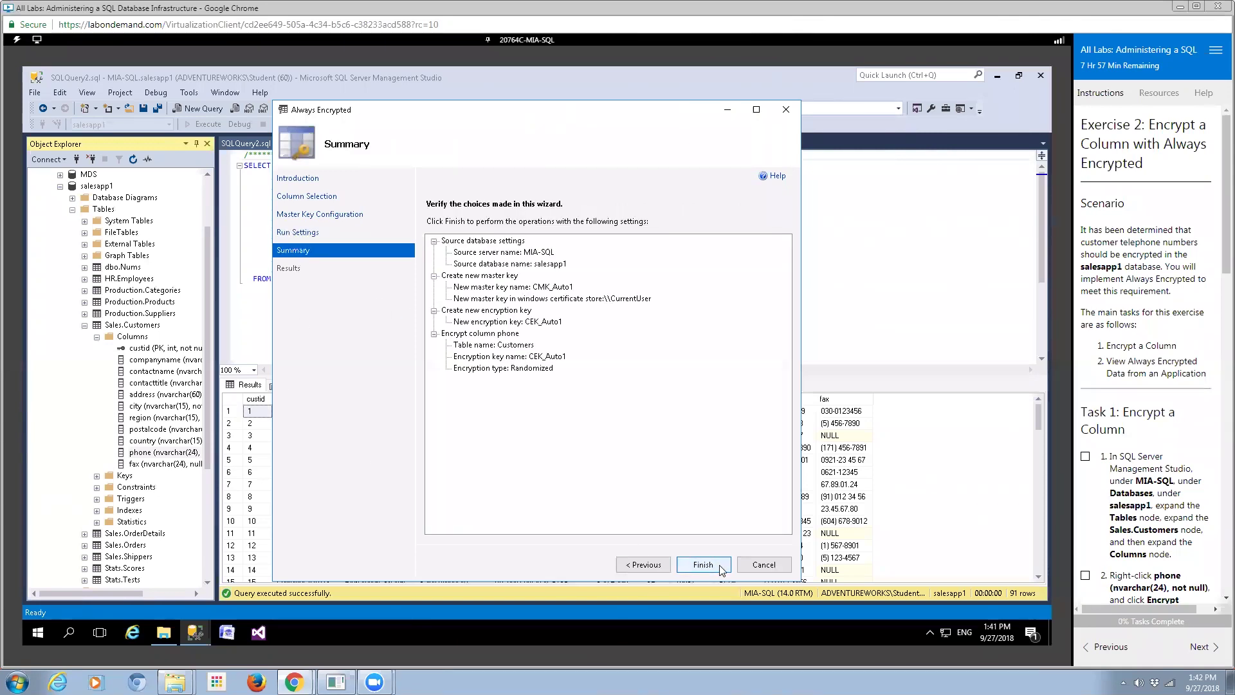
{"action": "left_click", "coordinate": [721, 566]}
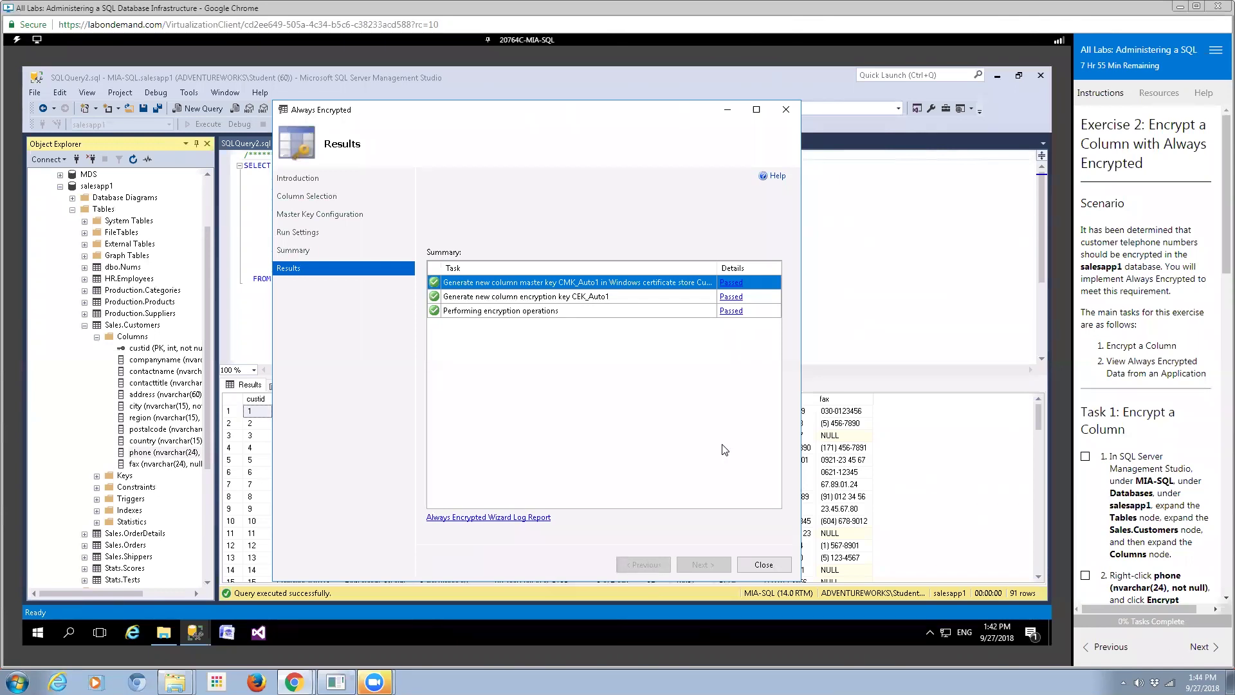
{"action": "left_click", "coordinate": [770, 570]}
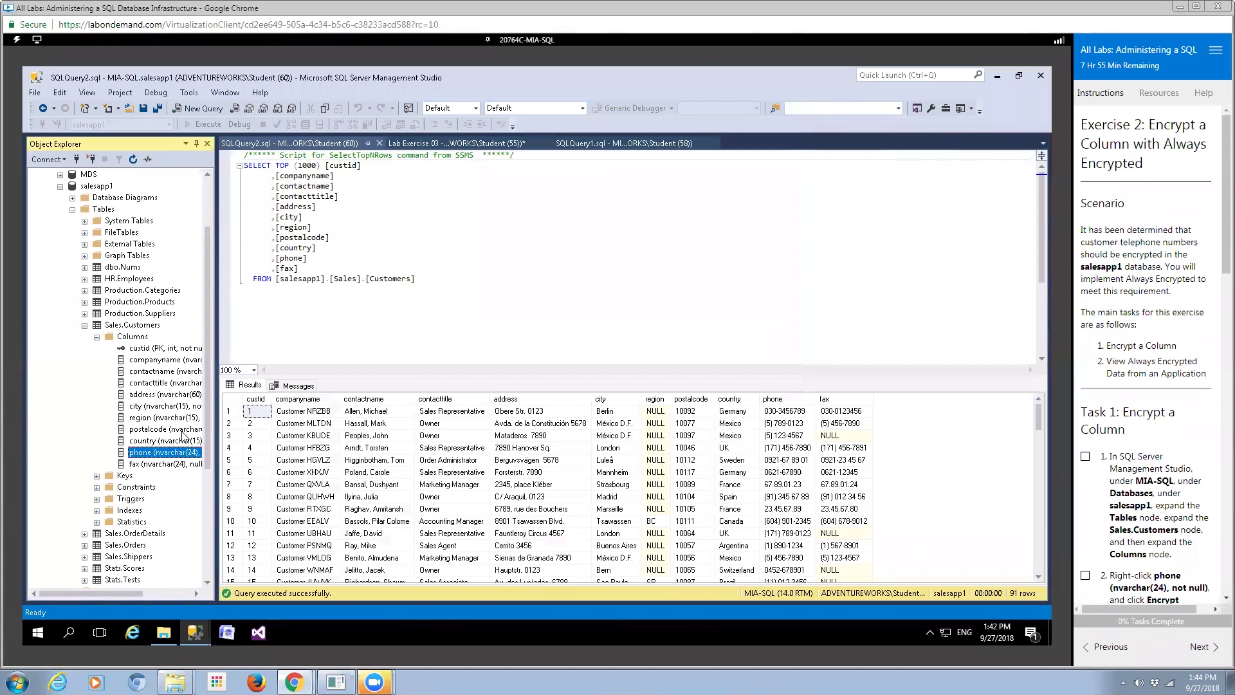
Rerun the SELECT TOP (1000) query on Sales.Customers to check the phone column after encryption.
{"action": "left_click_drag", "start_coordinate": [415, 280], "coordinate": [222, 161]}
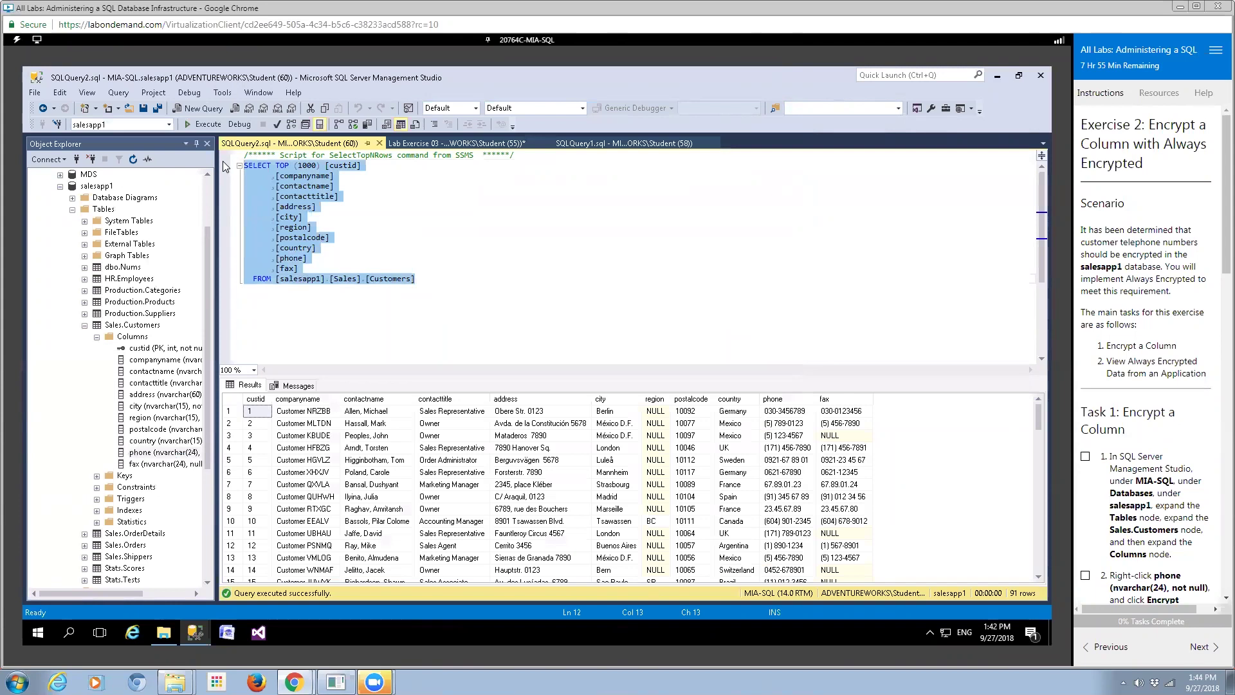
{"action": "left_click", "coordinate": [206, 123]}
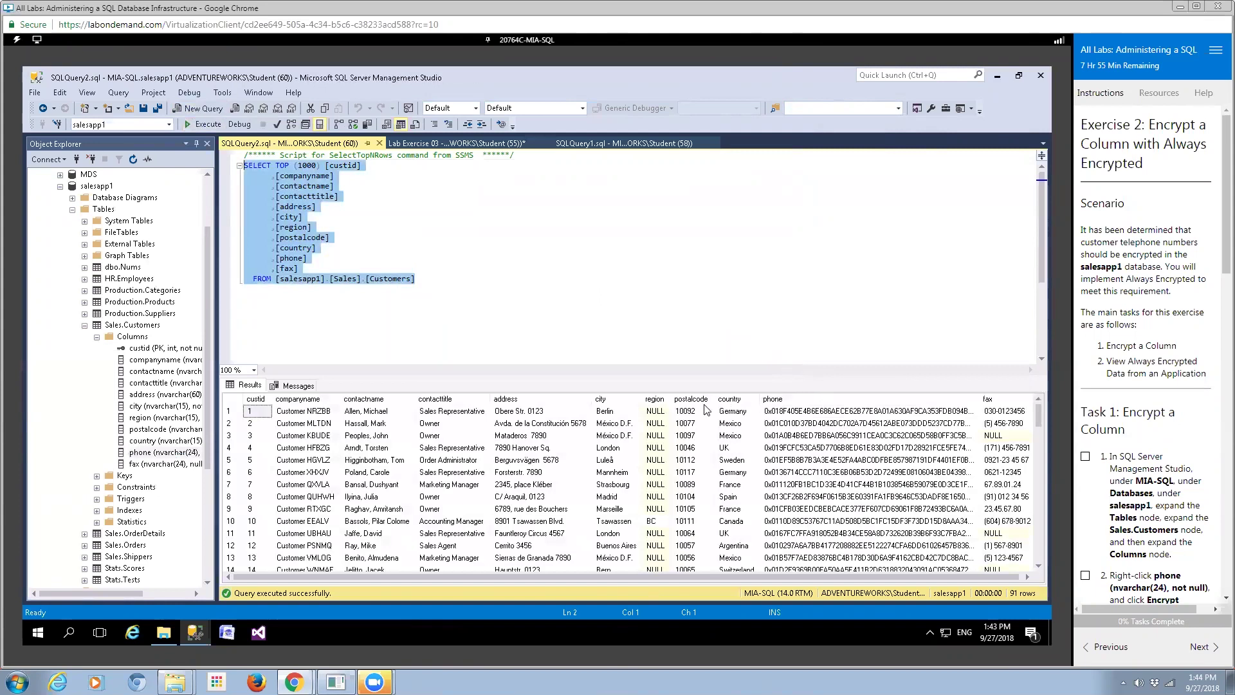
Run query_encrypted_columns.ps1 from the Lab04 Starter folder with PowerShell and continue through its prompts.
{"action": "left_click", "coordinate": [162, 634]}
{"action": "left_click", "coordinate": [163, 633]}
{"action": "left_click", "coordinate": [164, 634]}
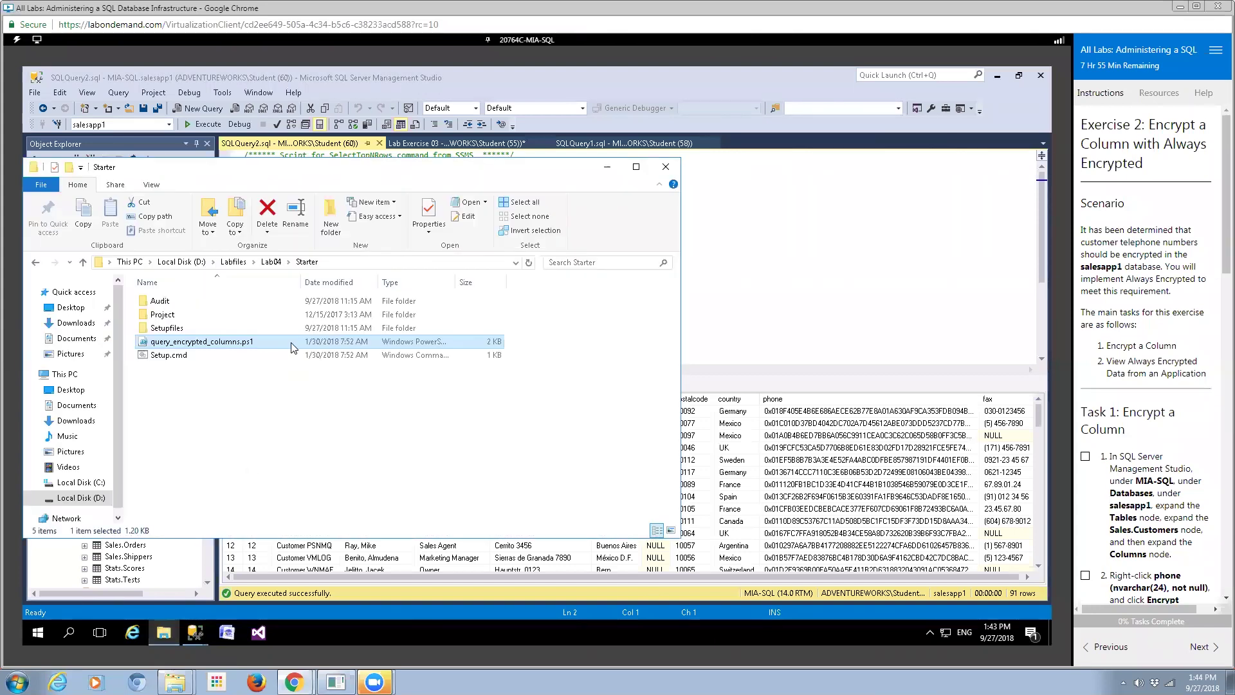
{"action": "right_click", "coordinate": [292, 345]}
{"action": "left_click", "coordinate": [315, 366]}
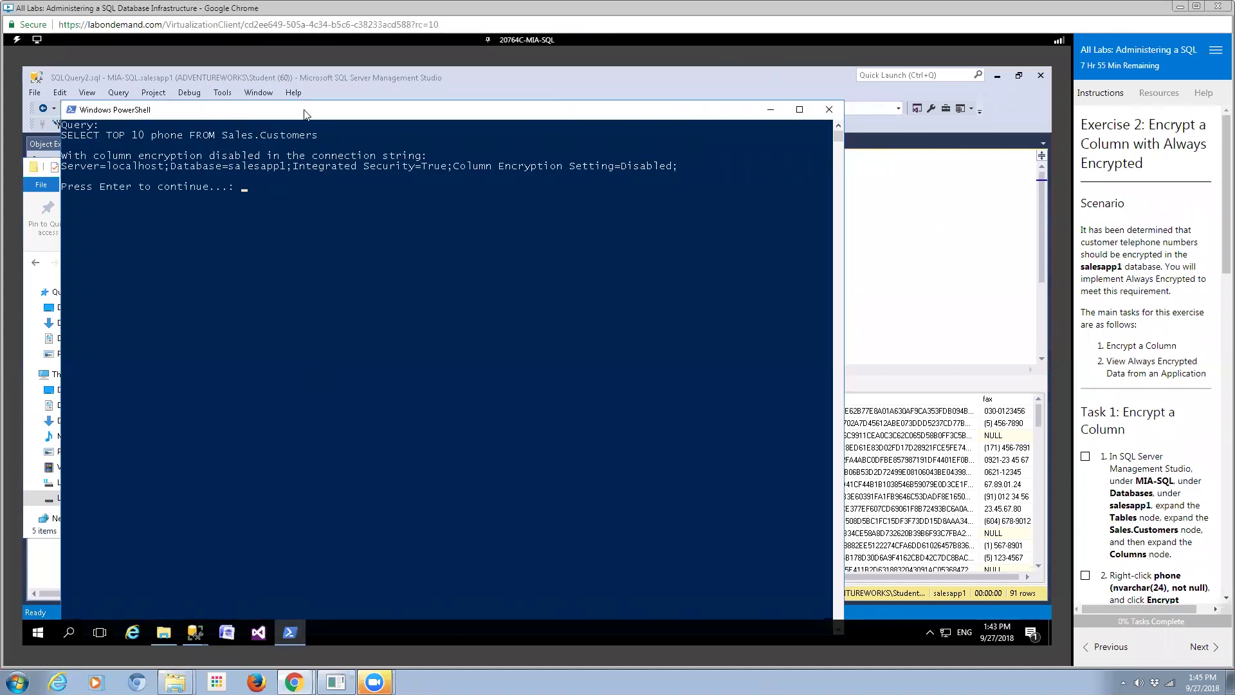
{"action": "left_click_drag", "start_coordinate": [319, 109], "coordinate": [371, 95]}
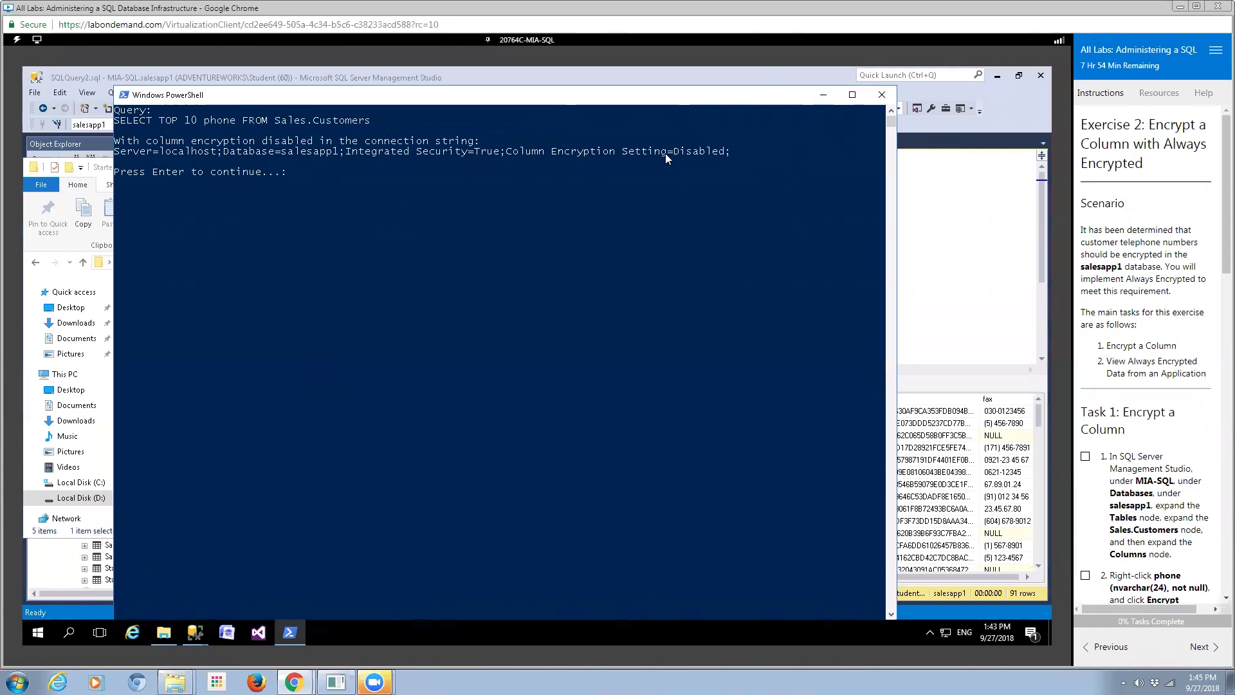
{"action": "left_click", "coordinate": [623, 217]}
{"action": "key", "text": "Return"}
{"action": "key", "text": "Return"}
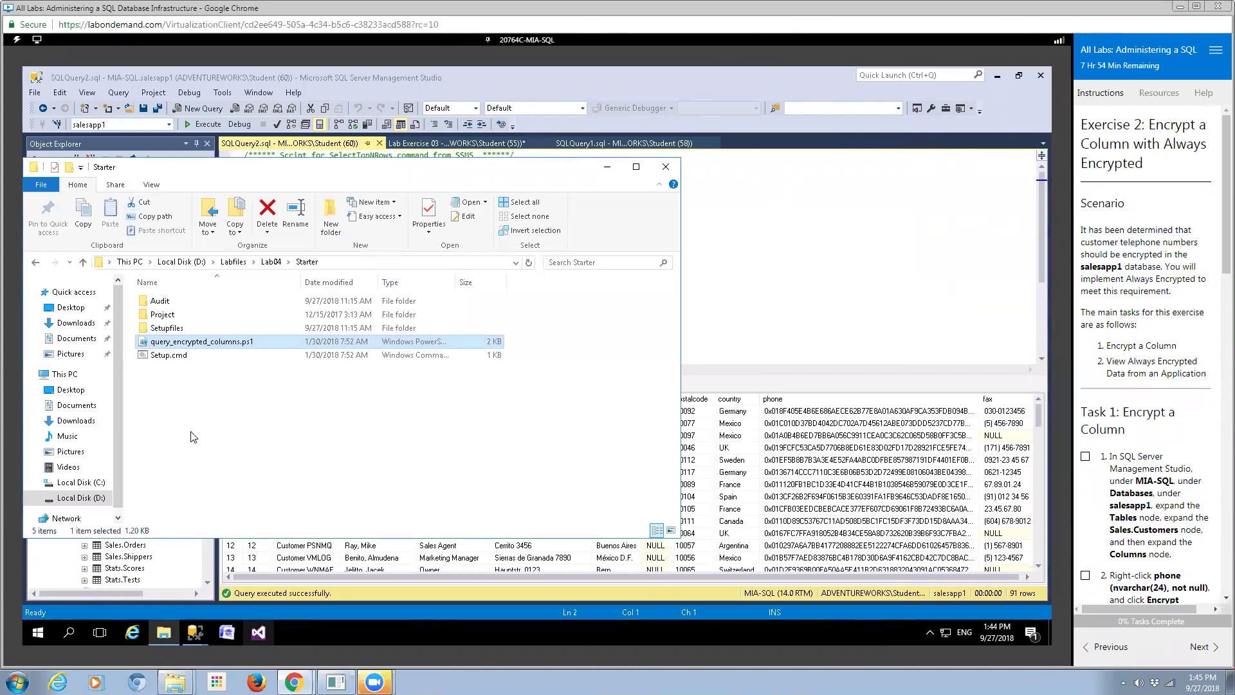
Run query_encrypted_columns.ps1 again and compare the phone output with column encryption disabled and enabled, continuing until the script closes.
{"action": "right_click", "coordinate": [223, 344]}
{"action": "left_click", "coordinate": [241, 366]}
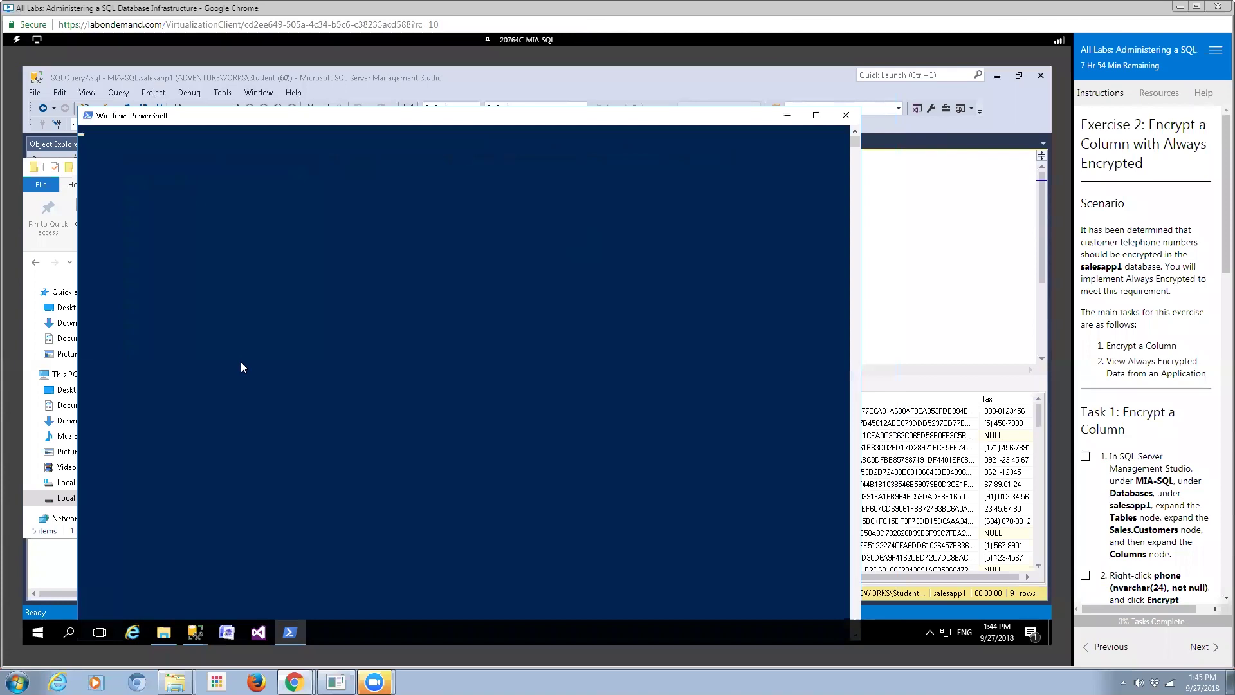
{"action": "left_click", "coordinate": [331, 222]}
{"action": "key", "text": "Return"}
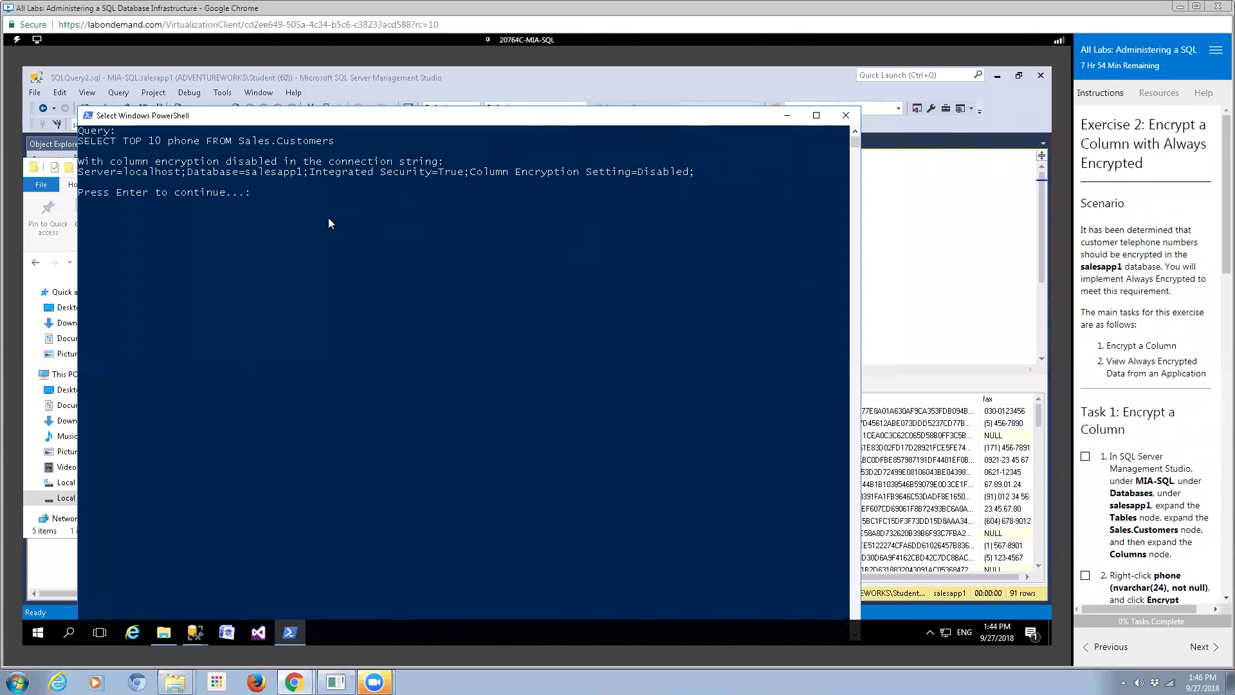
{"action": "left_click", "coordinate": [246, 210]}
{"action": "key", "text": "Return"}
{"action": "left_click", "coordinate": [784, 122]}
{"action": "left_click", "coordinate": [569, 264]}
{"action": "left_click", "coordinate": [261, 197]}
{"action": "key", "text": "Return"}
{"action": "key", "text": "Return"}
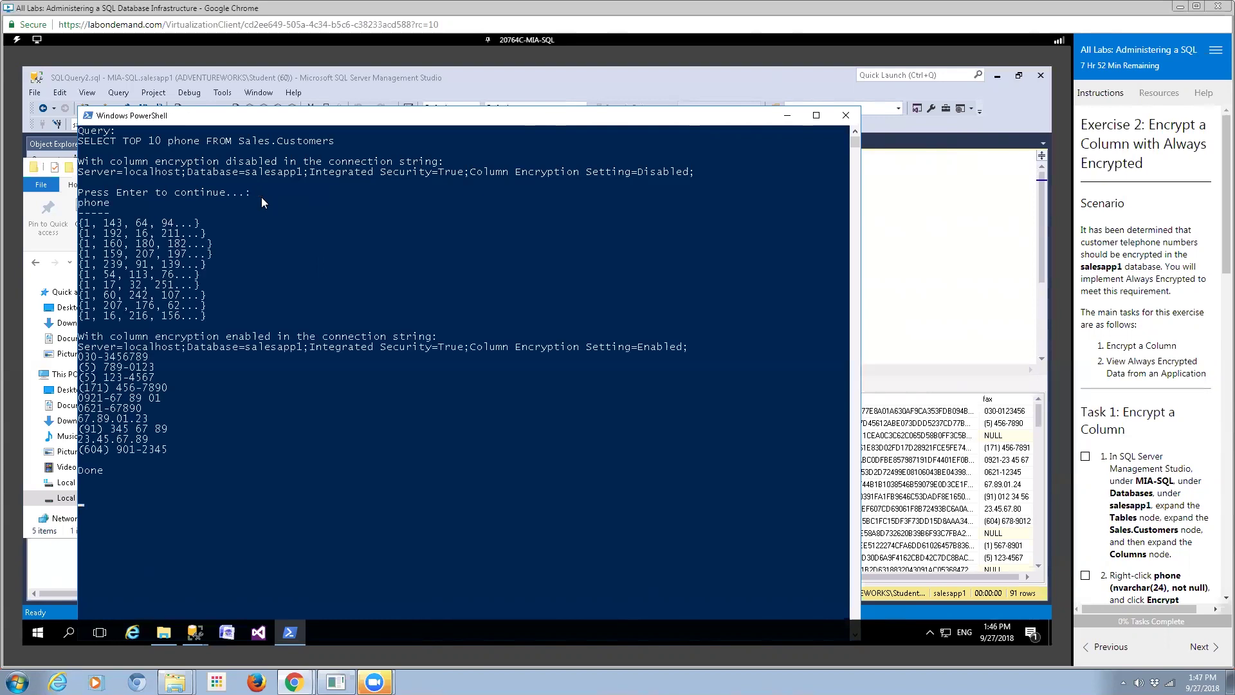
{"action": "key", "text": "Return"}
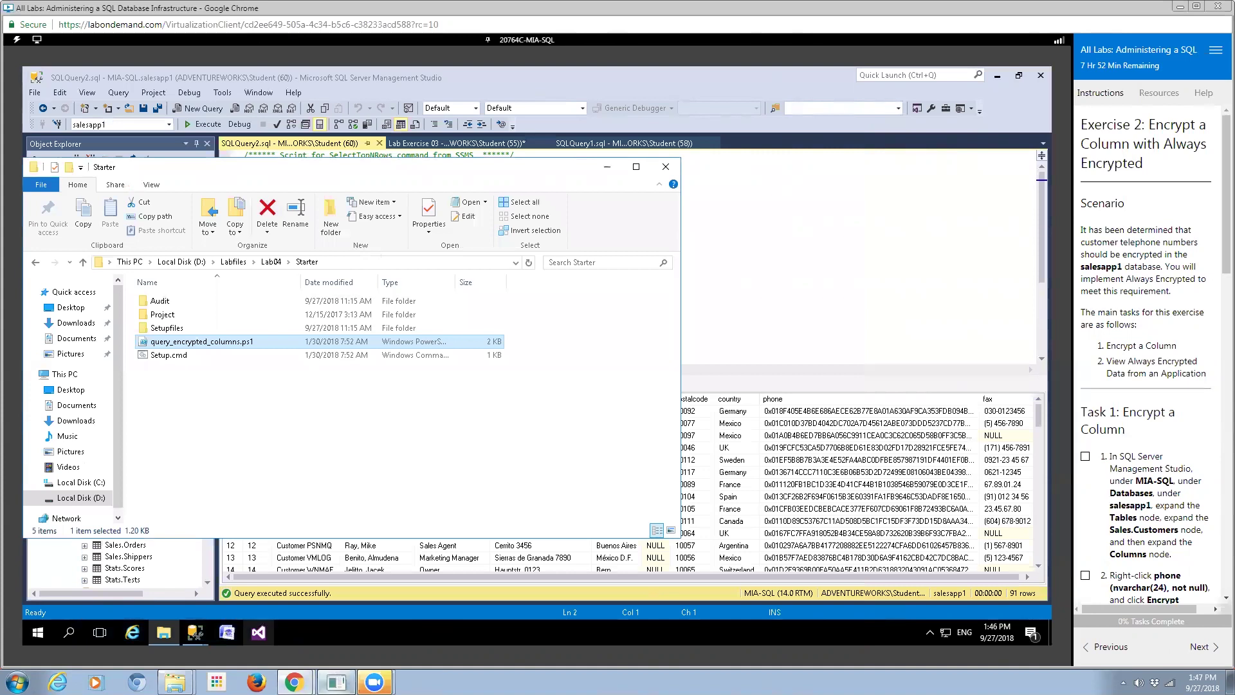
Switch to the PowerPoint presentation and advance from the Demonstration slide to the Questions slide.
{"action": "left_click", "coordinate": [335, 682]}
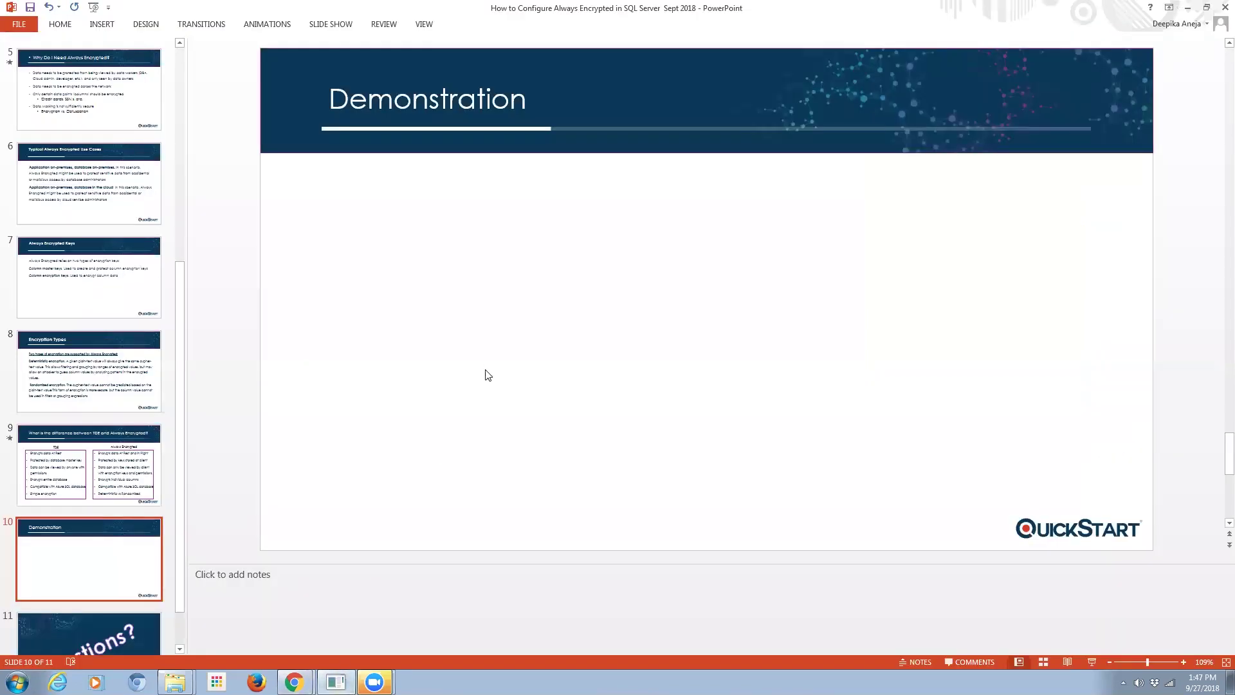
{"action": "scroll", "coordinate": [488, 375], "scroll_direction": "down", "scroll_amount": 1}
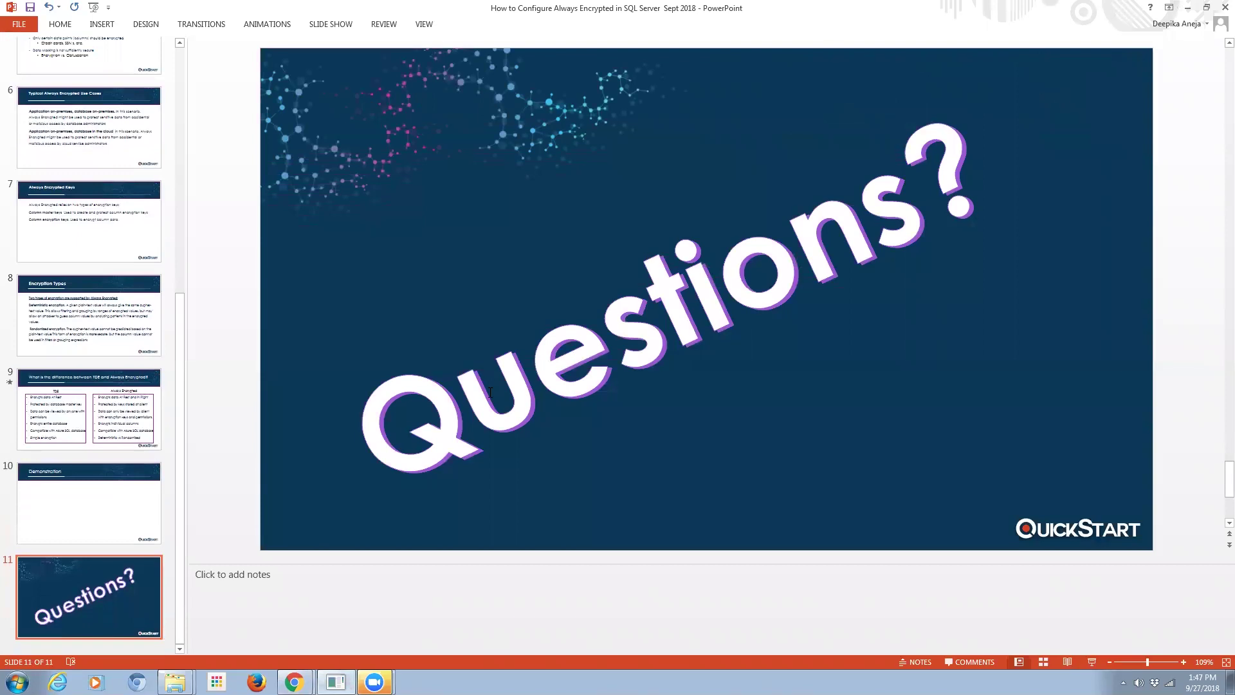